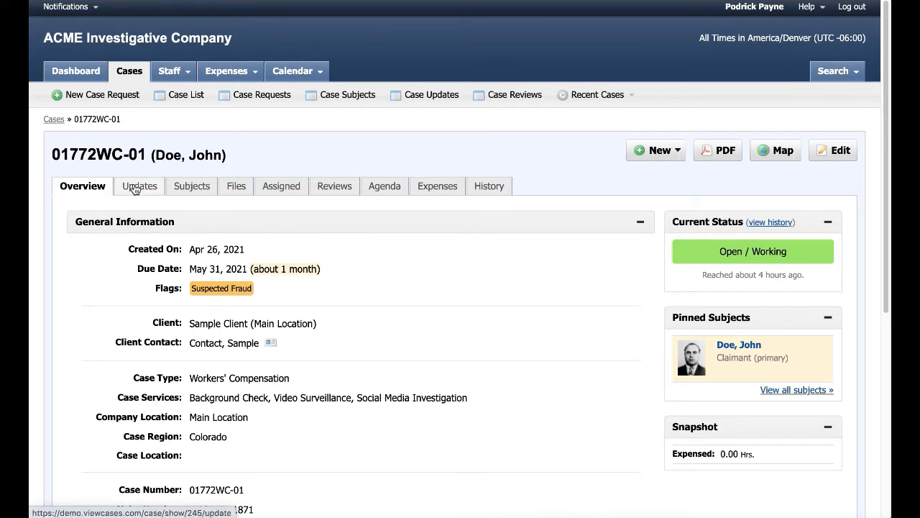
left_click(134, 187)
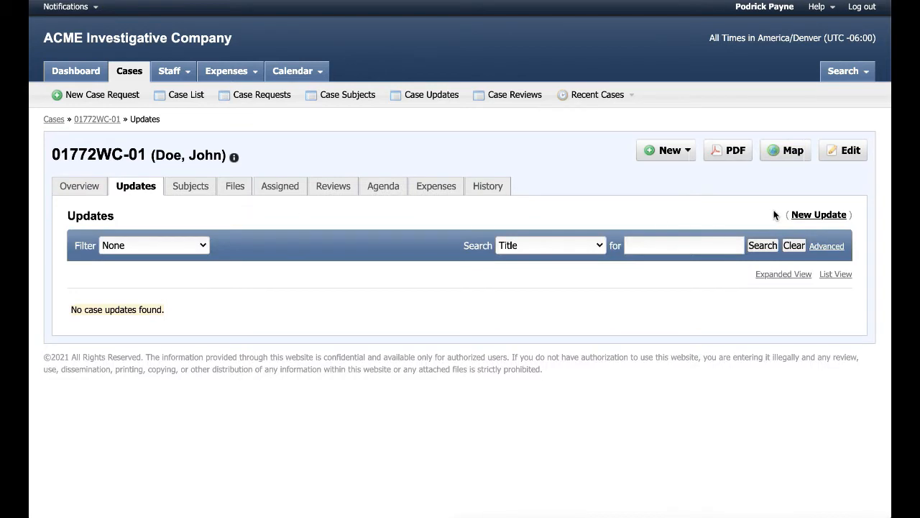
left_click(806, 216)
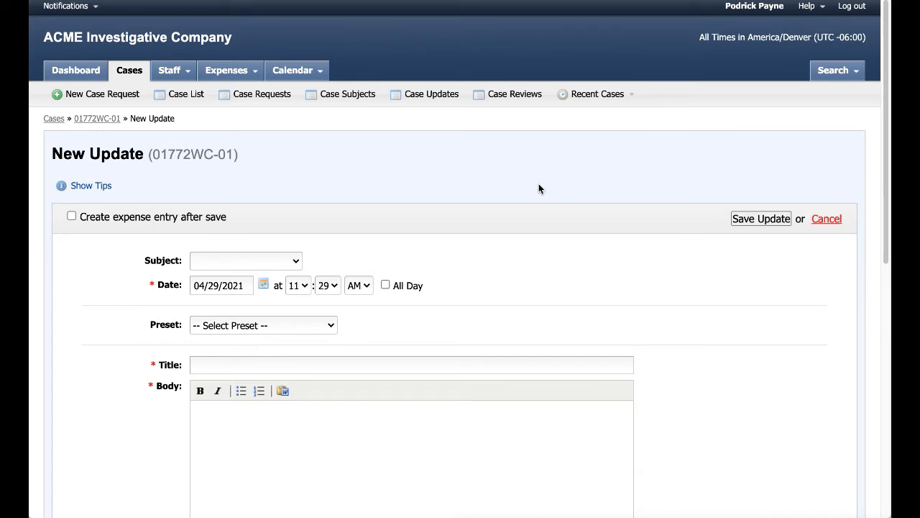
Choose the case's primary claimant as the update's subject
left_click_drag(182, 260, 146, 261)
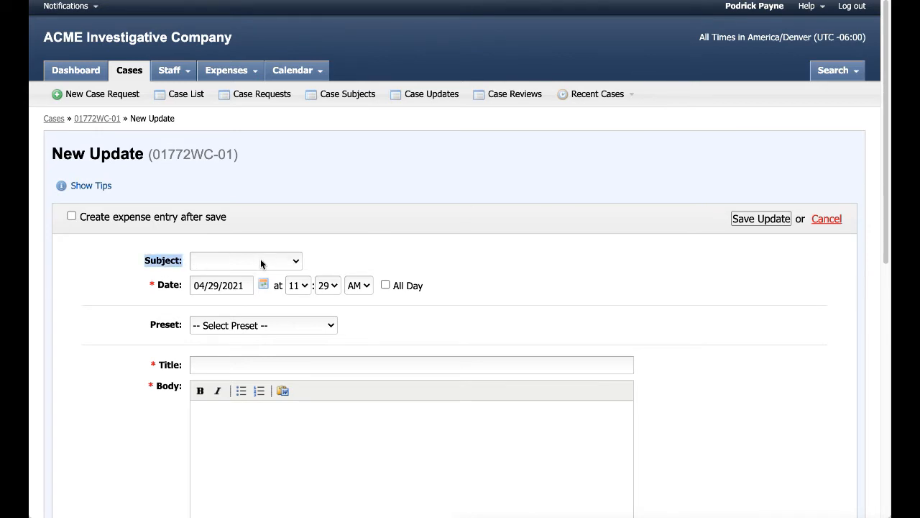
left_click(262, 261)
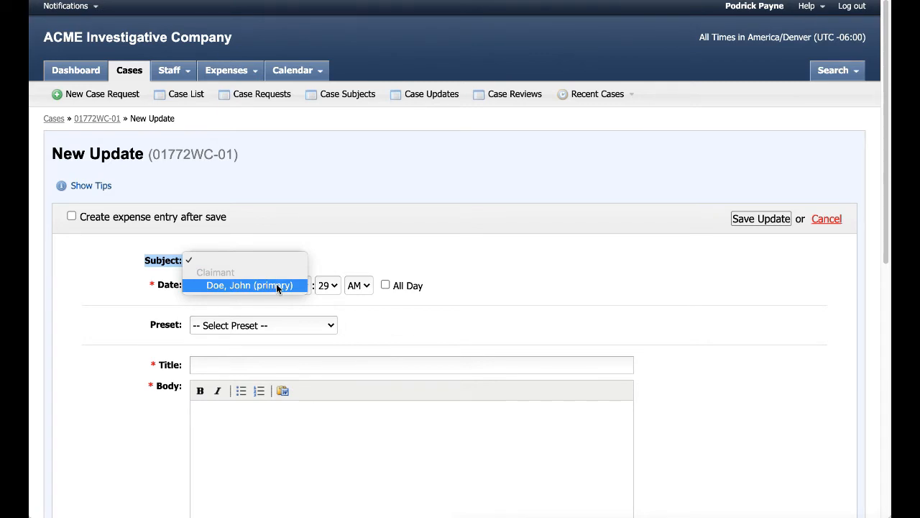
left_click(276, 286)
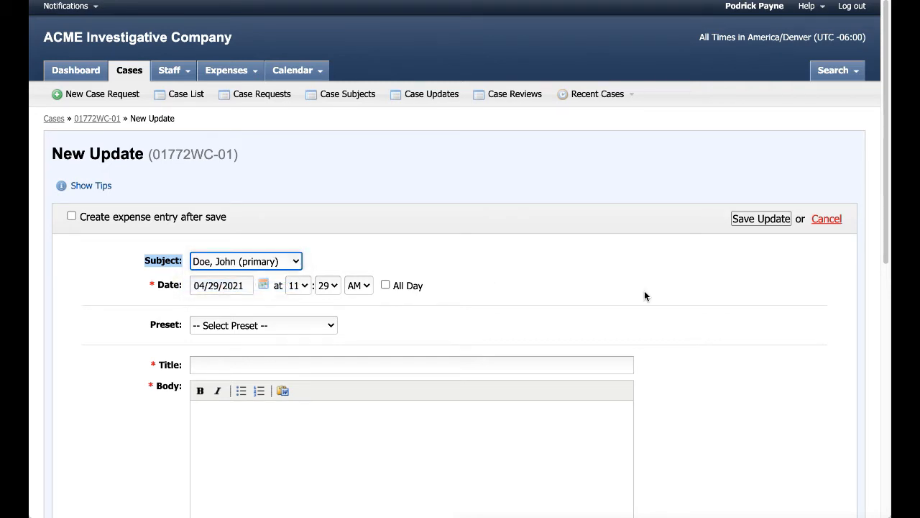
left_click_drag(140, 323, 190, 325)
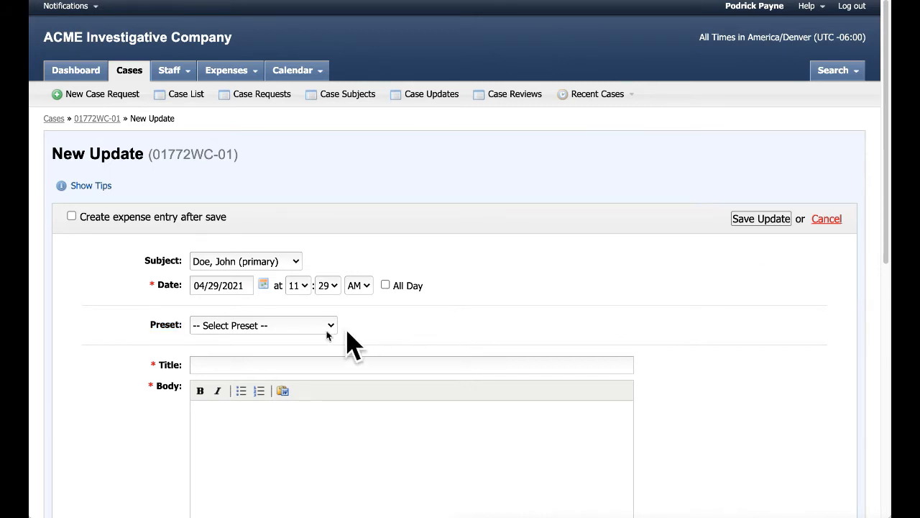
left_click(294, 327)
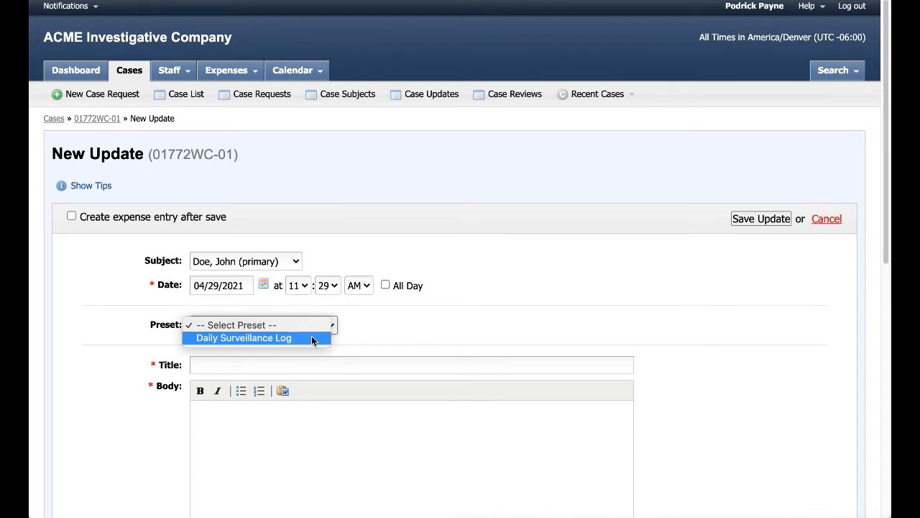
Apply the Daily Surveillance Log preset, titling the update 'Surveillance Log: Apr 29, 2021'
left_click(440, 334)
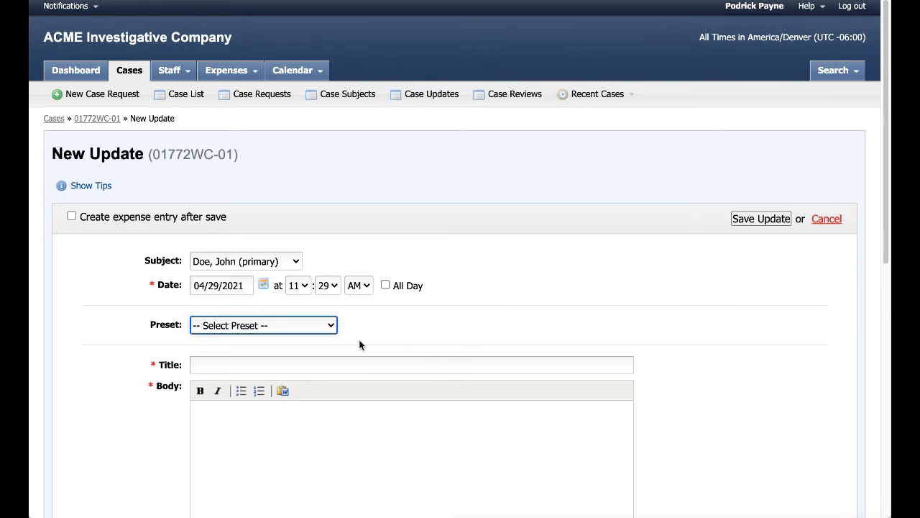
left_click(235, 367)
left_click(268, 442)
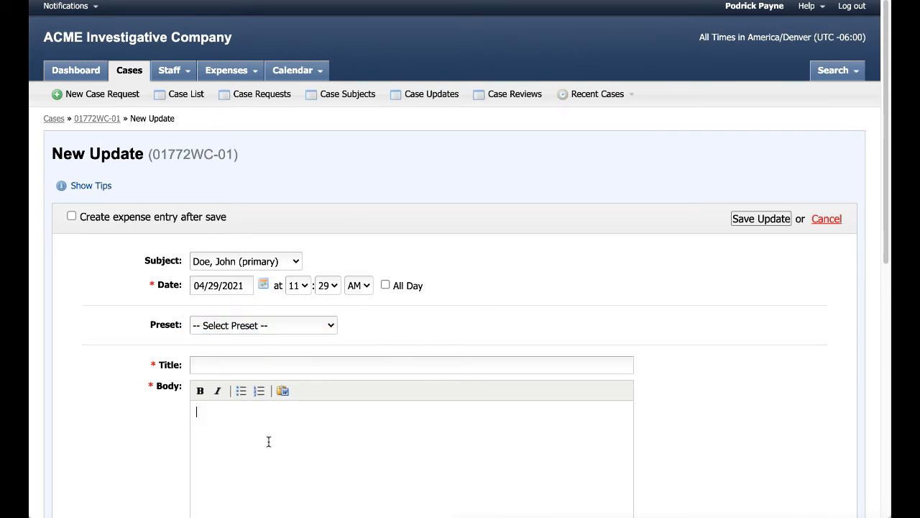
scroll(295, 394, "down", 1)
scroll(295, 394, "down", 2)
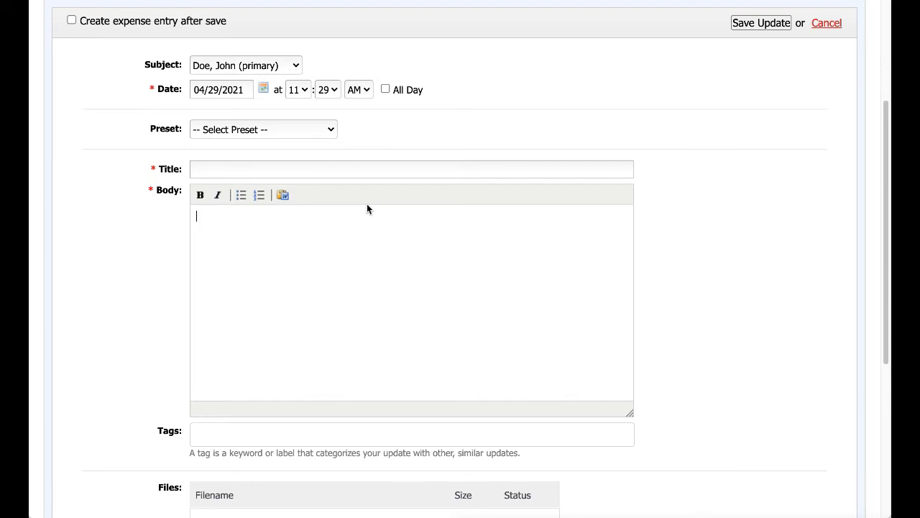
left_click_drag(149, 129, 167, 130)
left_click(221, 134)
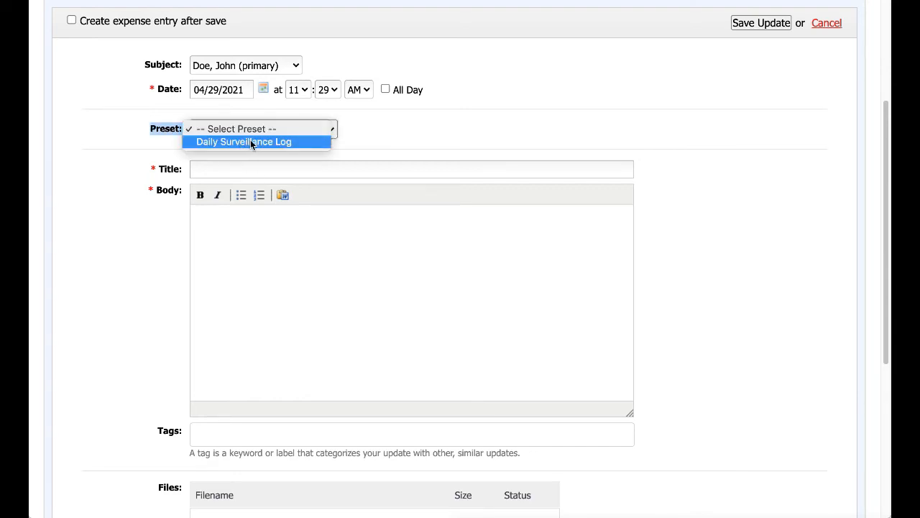
left_click(258, 143)
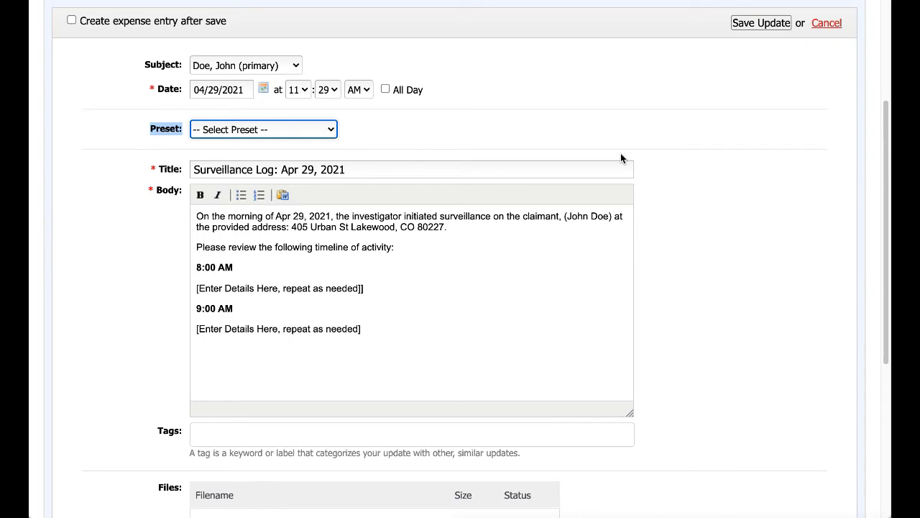
Replace the 8:00 AM and 9:00 AM placeholders with the arrival and claimant-leaving notes
left_click_drag(365, 288, 196, 288)
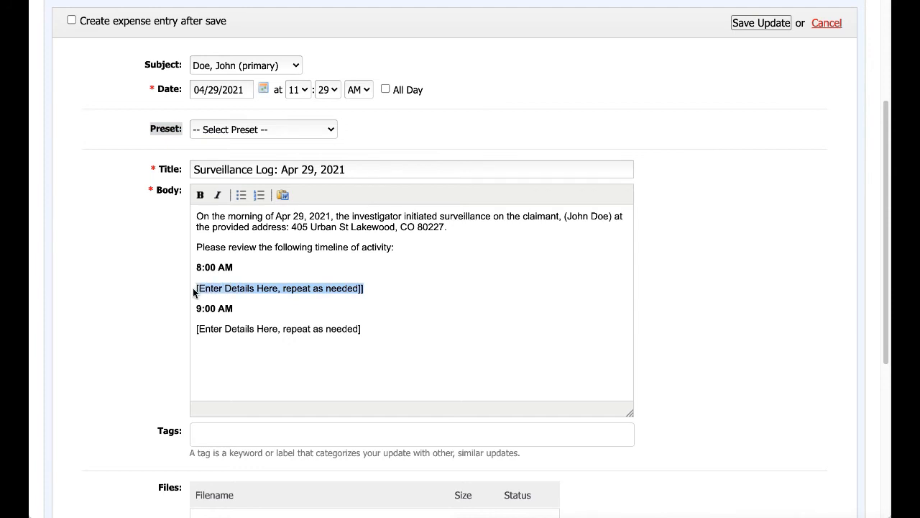
left_click(415, 285)
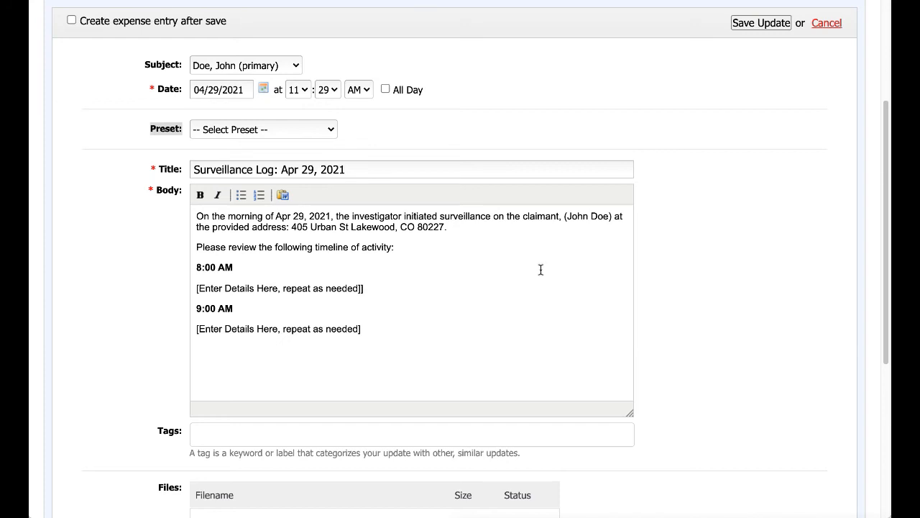
triple_click(374, 288)
right_click(226, 284)
left_click(304, 391)
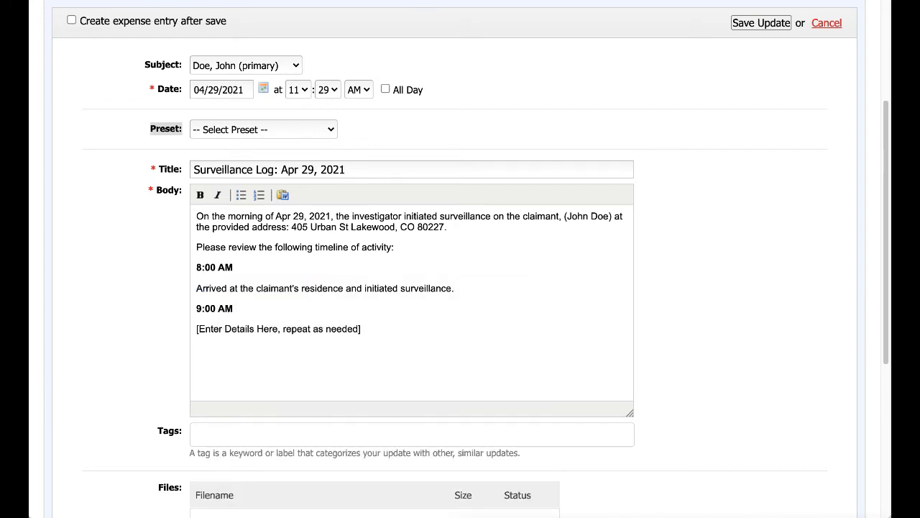
triple_click(297, 331)
right_click(194, 325)
left_click(237, 432)
Paste the remaining surveillance timeline entries below the 9:00 AM entry
key("Return")
type("09:42 AM Claimant arrived at a construction site, and appears to be working as a brick layer. No noticeable signs of injury or physical stress were observed. The investigator proceeded to capture video surveillance of the activities. 11:51 AM Per the client's request, the investigator terminated surveillance.")
left_click(259, 326)
key("Return")
key("Return")
Make the 09:42 AM and 11:51 AM times bold and tidy the spacing
triple_click(217, 353)
left_click(200, 195)
key("BackSpace")
left_click(323, 377)
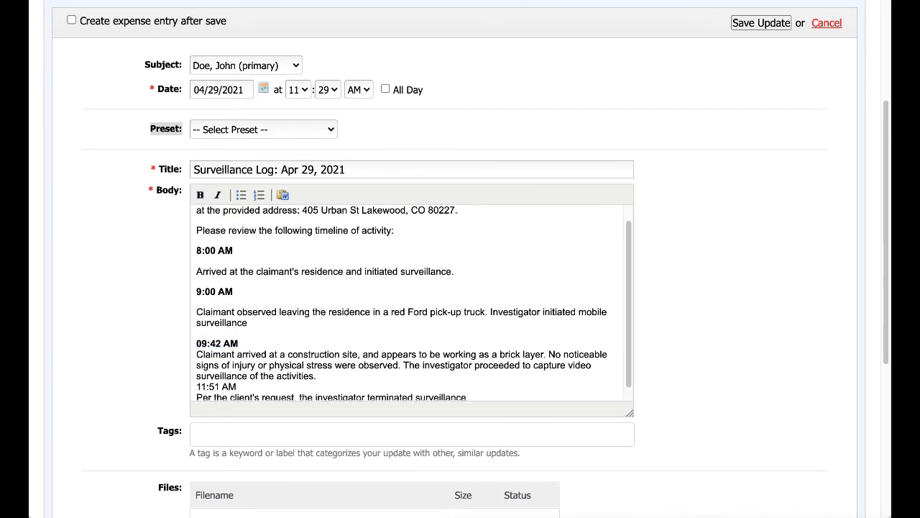
key("Return")
triple_click(205, 372)
left_click(200, 195)
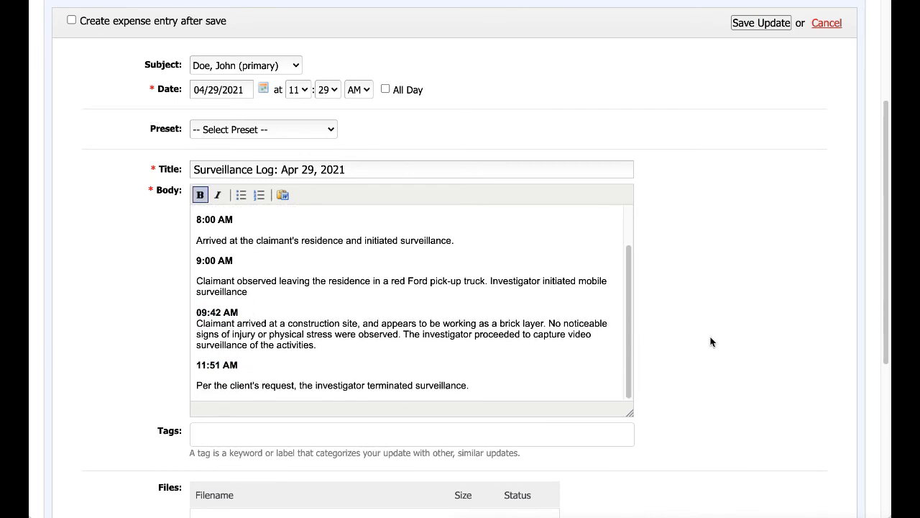
scroll(424, 338, "up", 2)
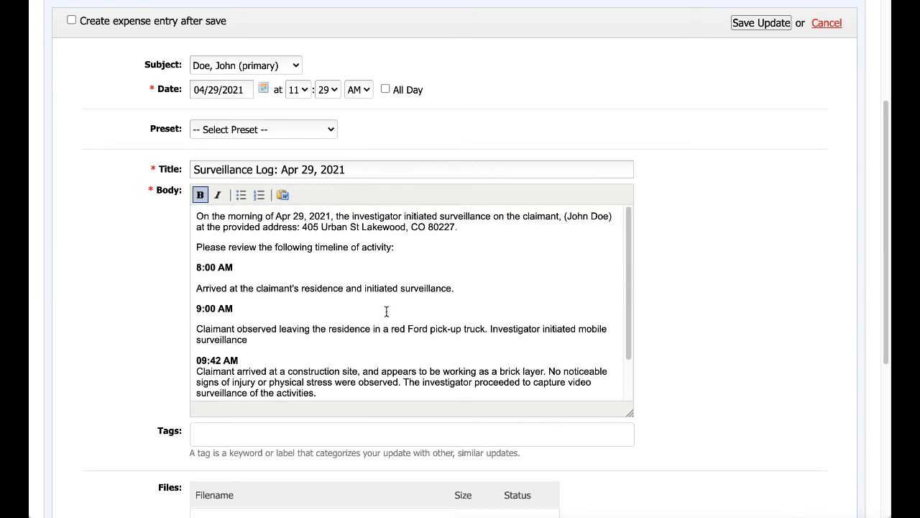
scroll(440, 293, "down", 3)
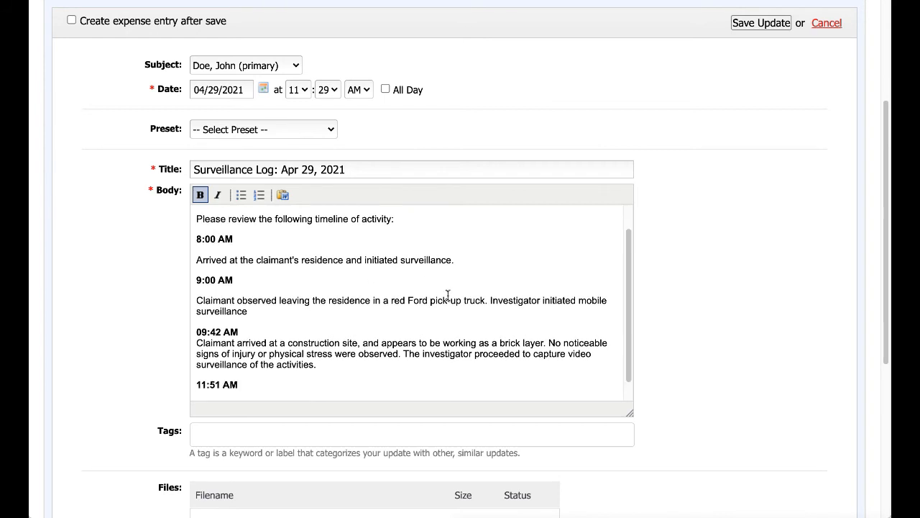
scroll(691, 311, "down", 3)
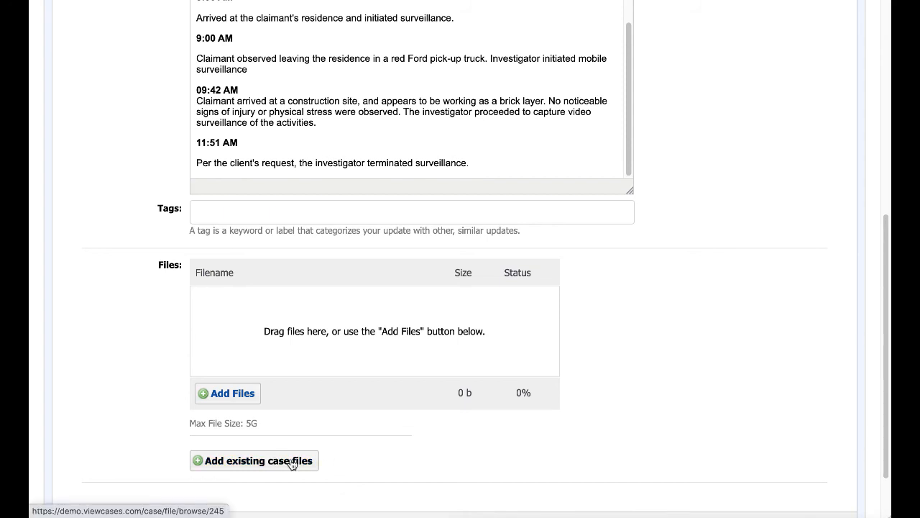
scroll(732, 349, "up", 1)
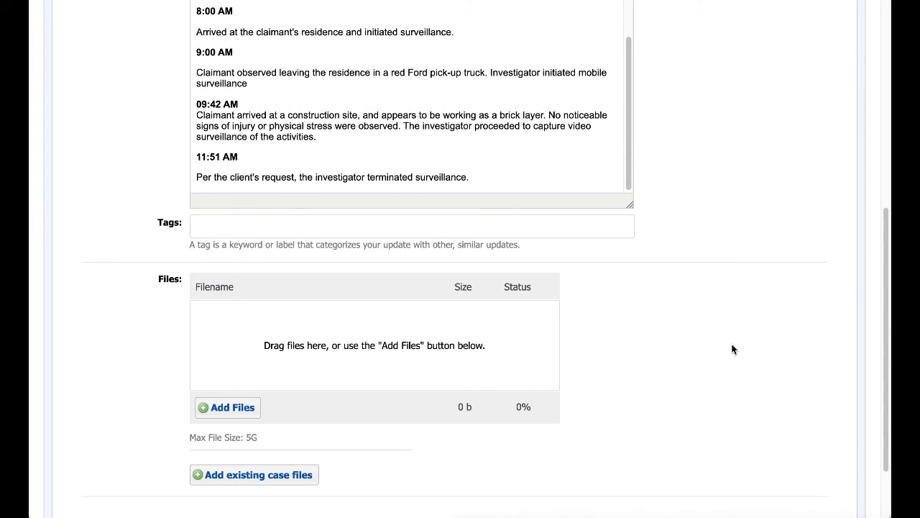
scroll(732, 348, "down", 2)
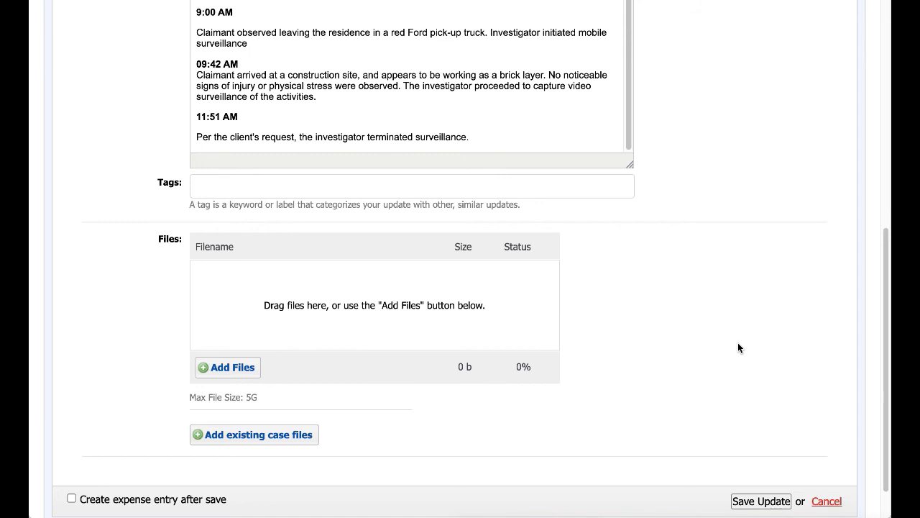
scroll(730, 328, "up", 6)
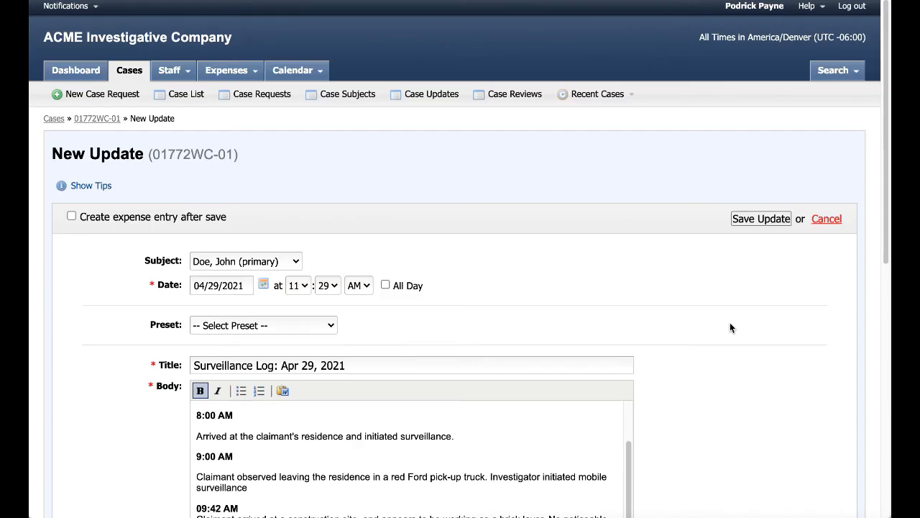
Save the update and review the posted 'Surveillance Log: Apr 29, 2021' timeline
left_click(760, 219)
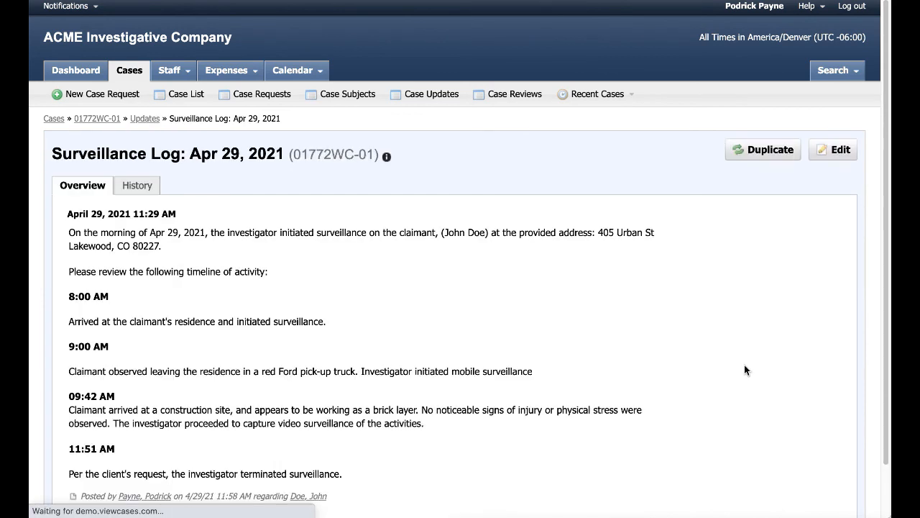
scroll(652, 296, "down", 2)
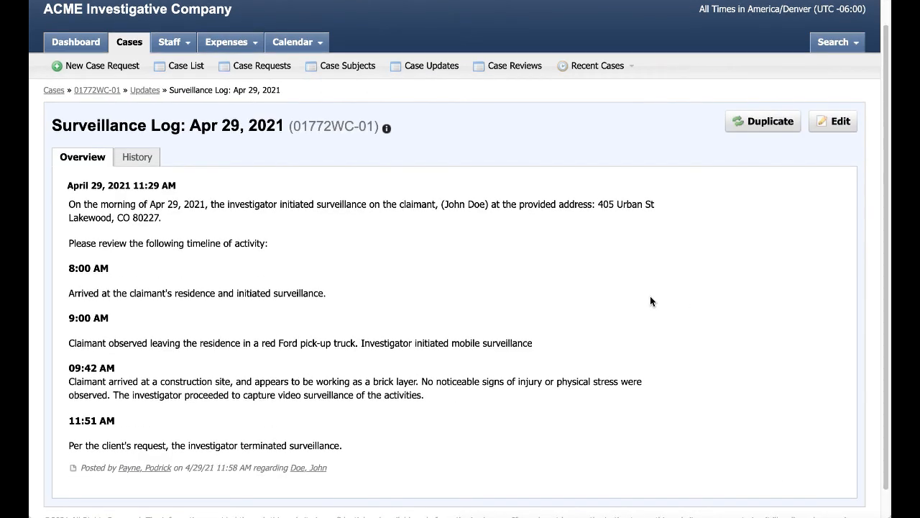